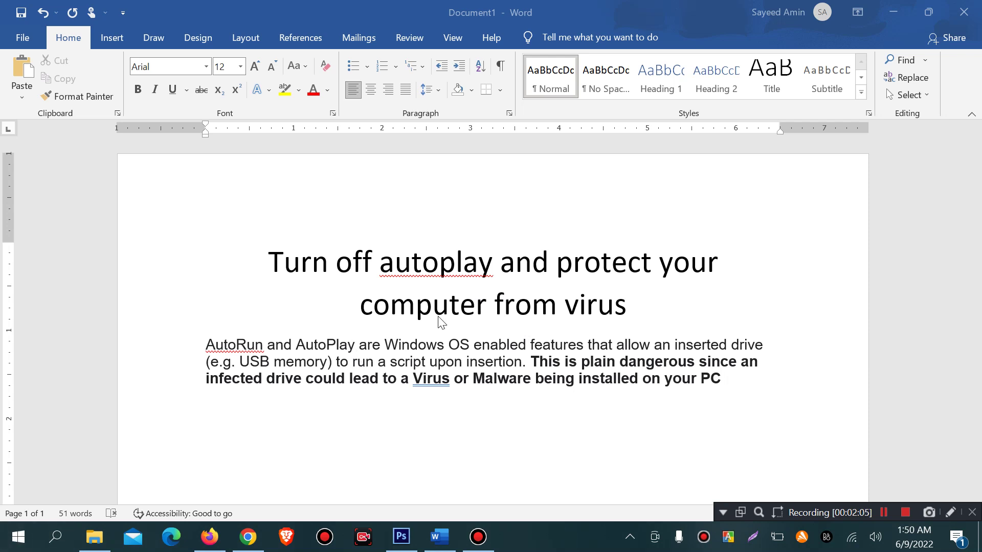
# Step: Search the Start menu for 'auto' and open the Turn AutoPlay on or off setting
pyautogui.click(15, 537)
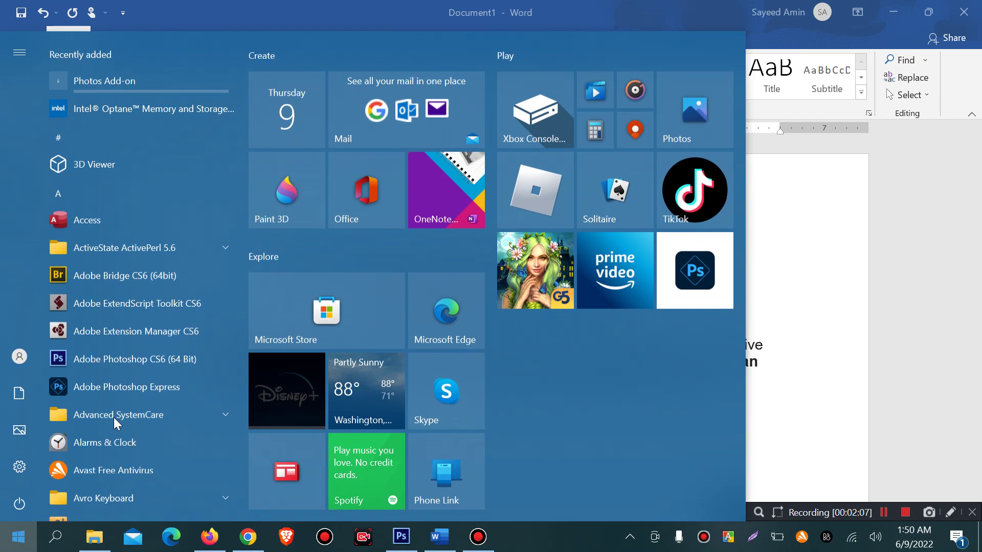
pyautogui.write('auto')
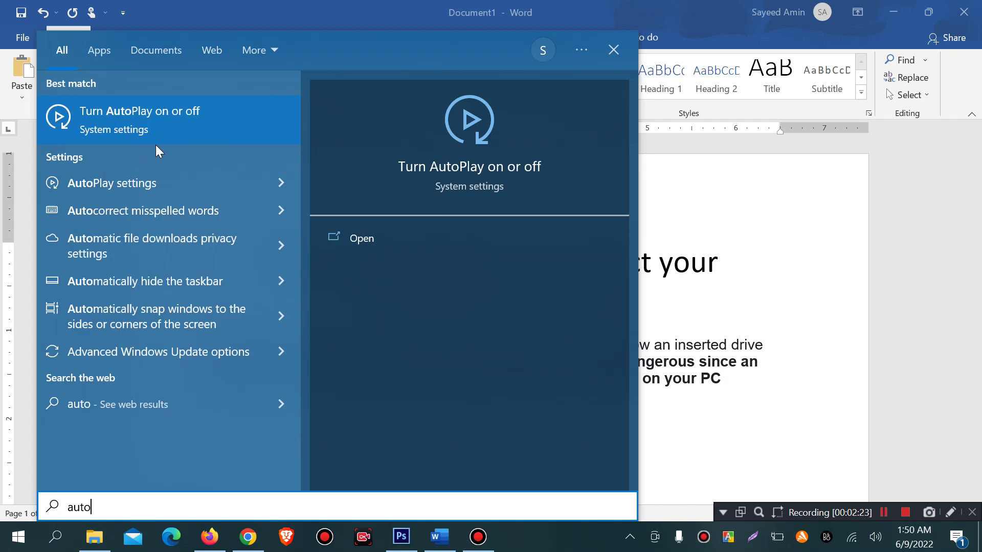
pyautogui.click(152, 122)
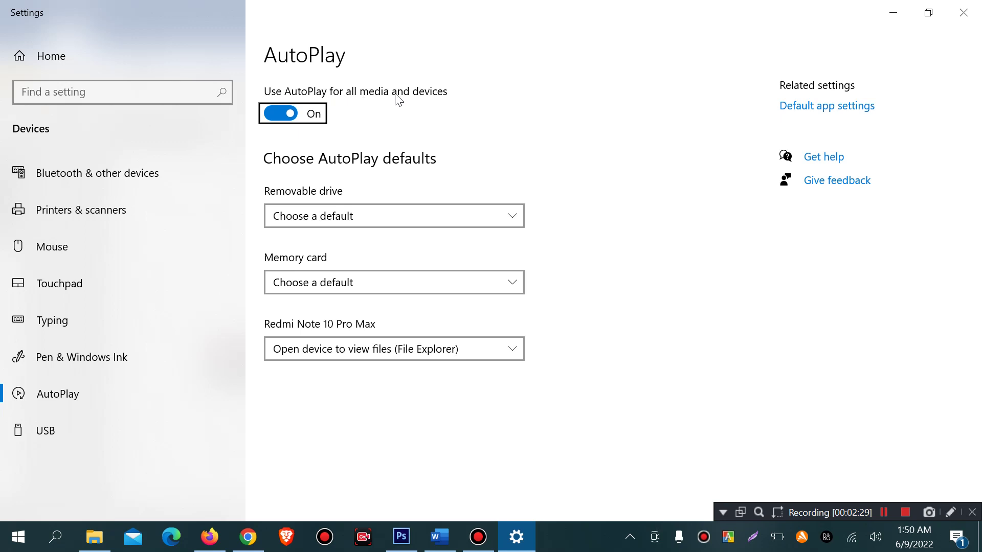
# Step: Switch 'Use AutoPlay for all media and devices' Off and review the Removable drive choices
pyautogui.click(280, 113)
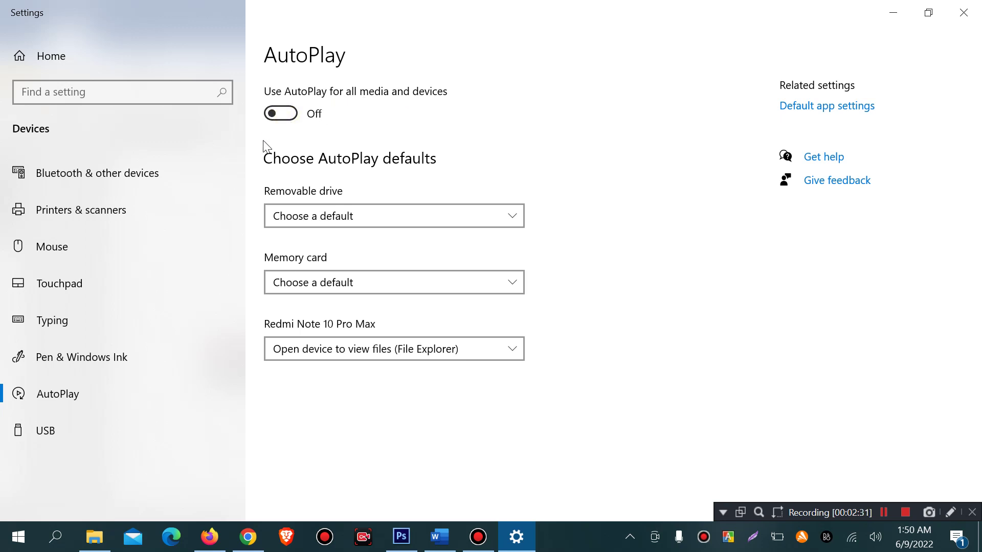
pyautogui.click(313, 220)
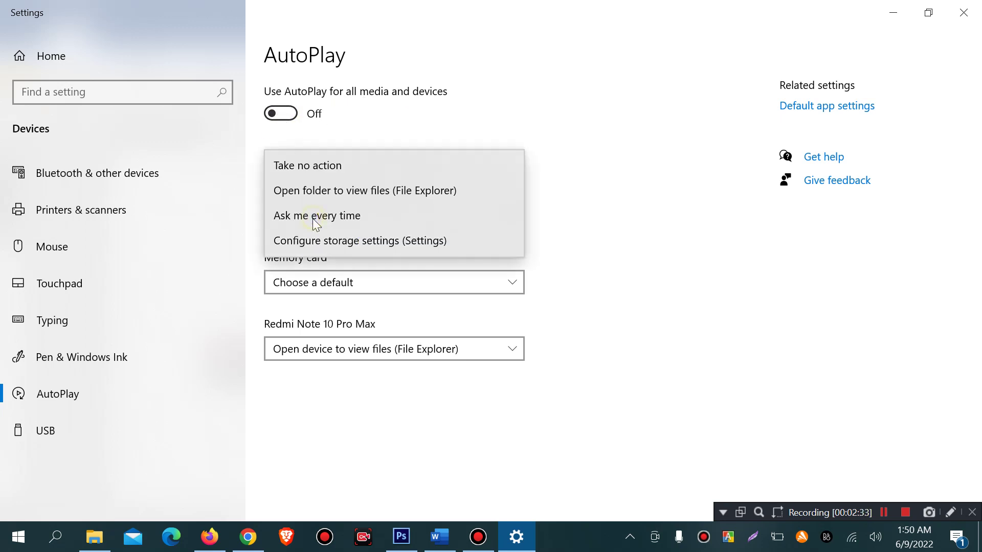
pyautogui.click(622, 231)
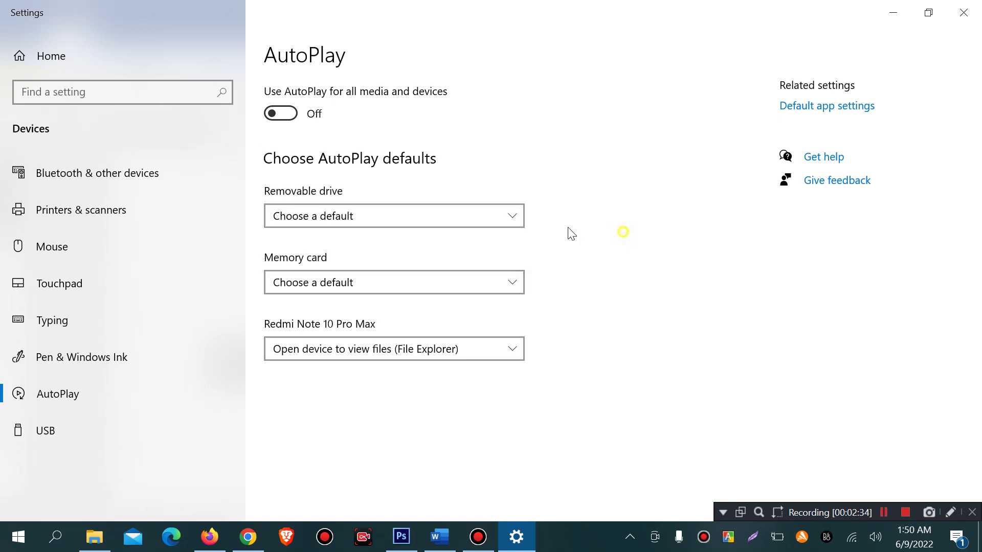
pyautogui.click(444, 213)
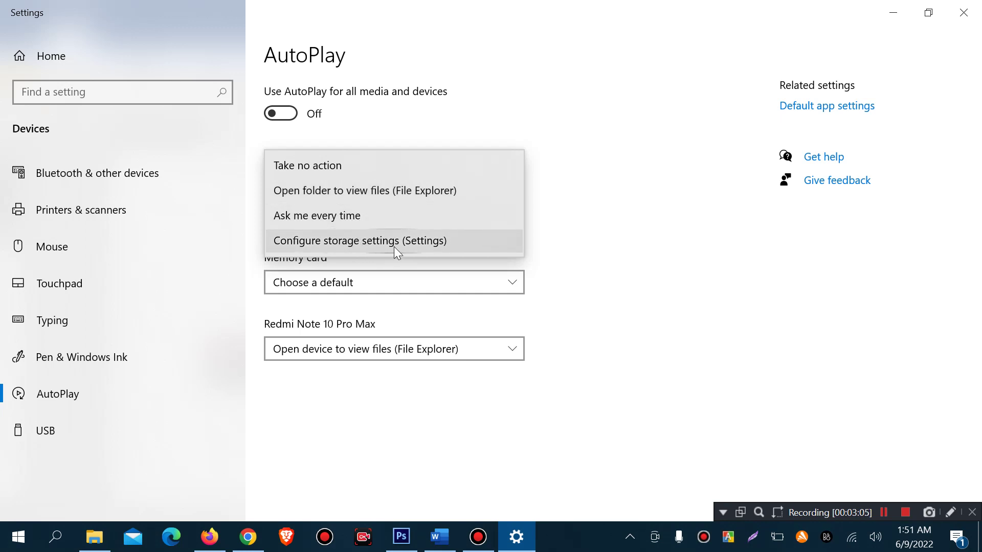
# Step: Set Memory card to 'Ask me every time' and switch AutoPlay for all media back On
pyautogui.click(598, 256)
pyautogui.click(333, 279)
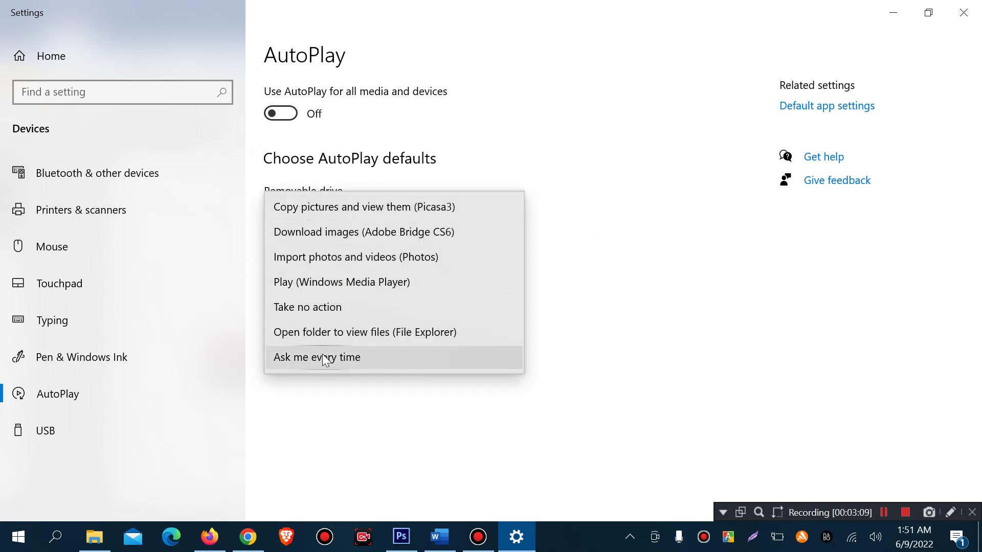
pyautogui.click(307, 358)
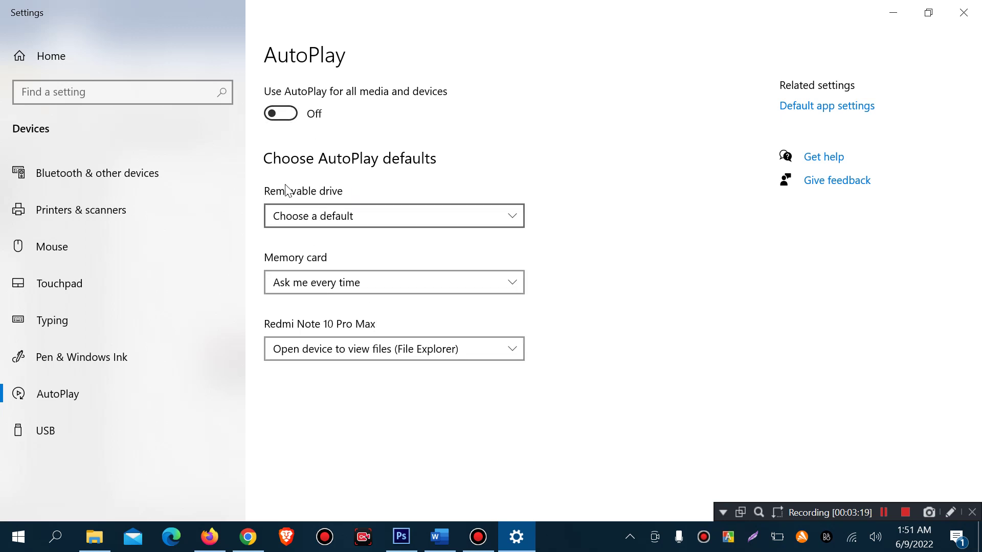
pyautogui.click(290, 113)
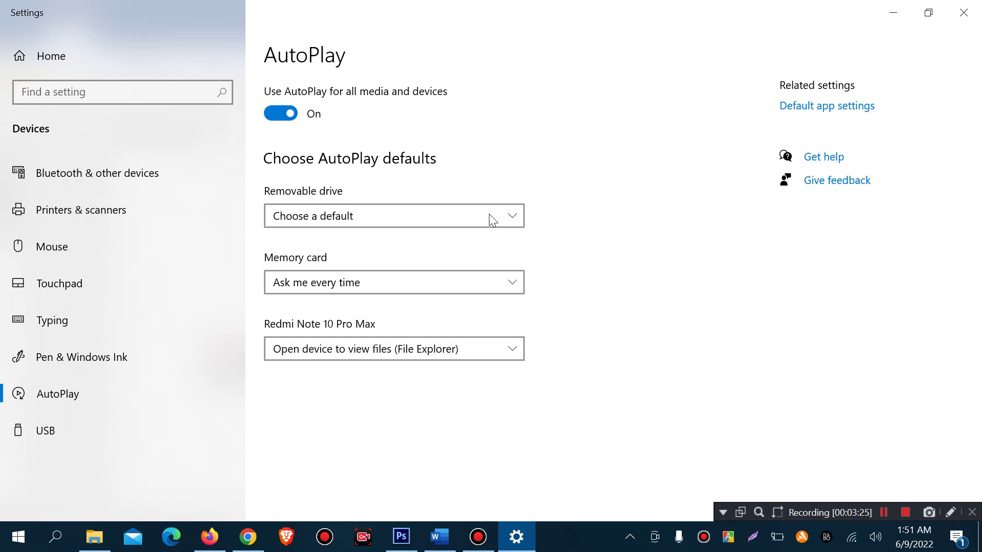
pyautogui.click(557, 171)
# Step: Open the Run app via Start search 'run', centre it, and enter gpedit.msc
pyautogui.click(15, 540)
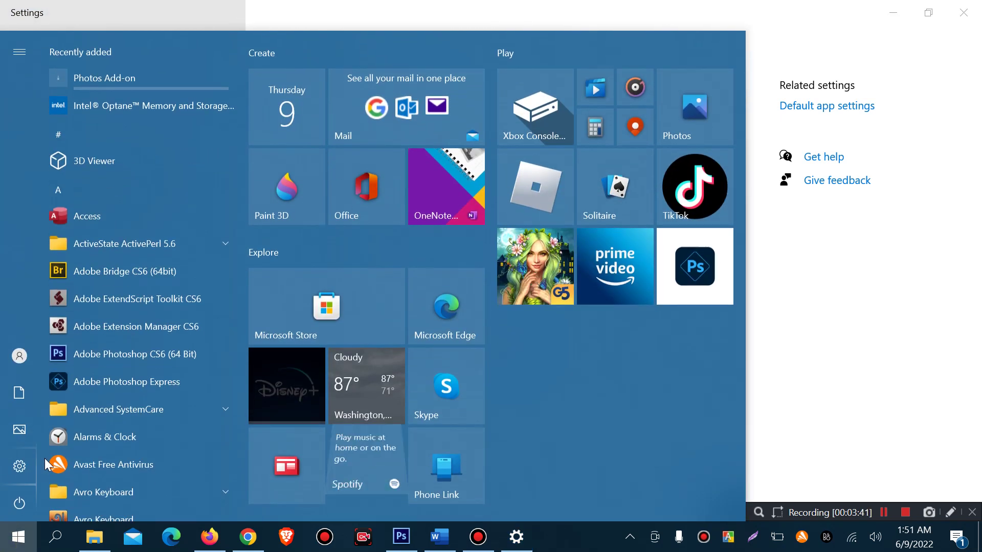
pyautogui.write('run')
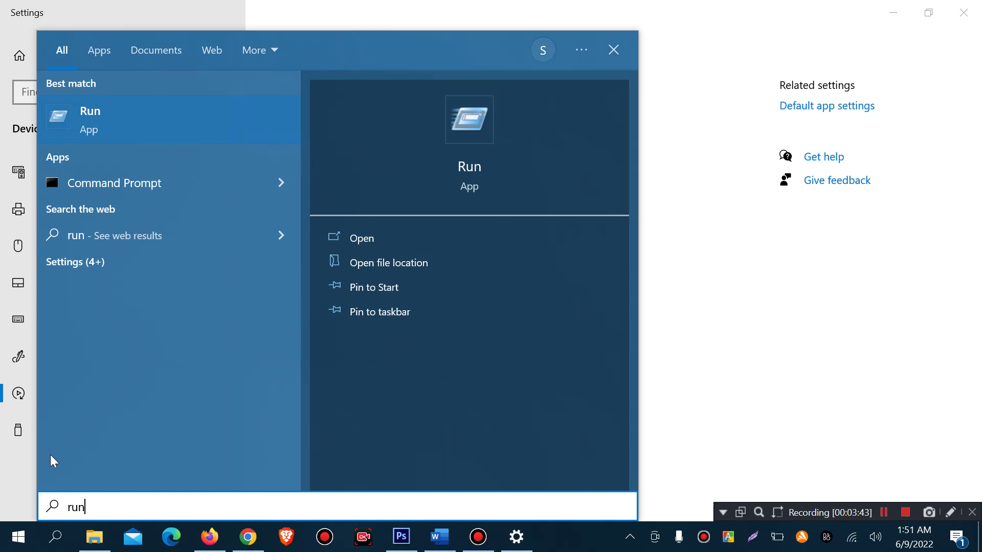
pyautogui.click(112, 114)
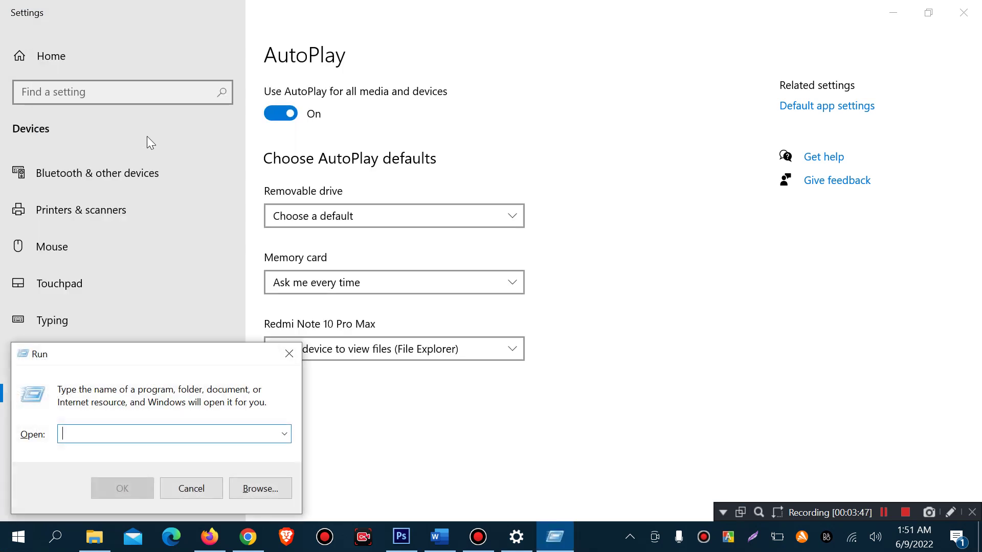
pyautogui.moveTo(200, 355); pyautogui.dragTo(508, 138)
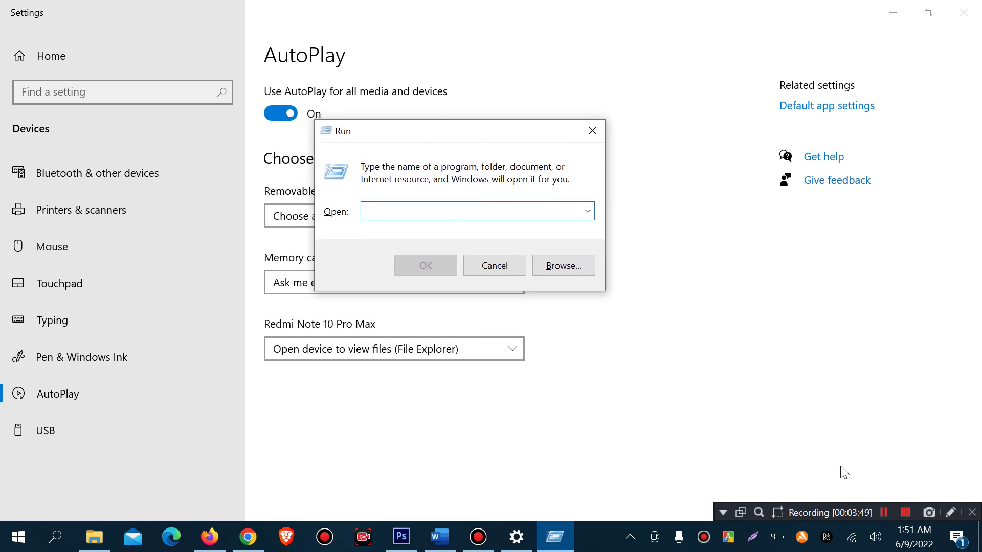
pyautogui.click(884, 512)
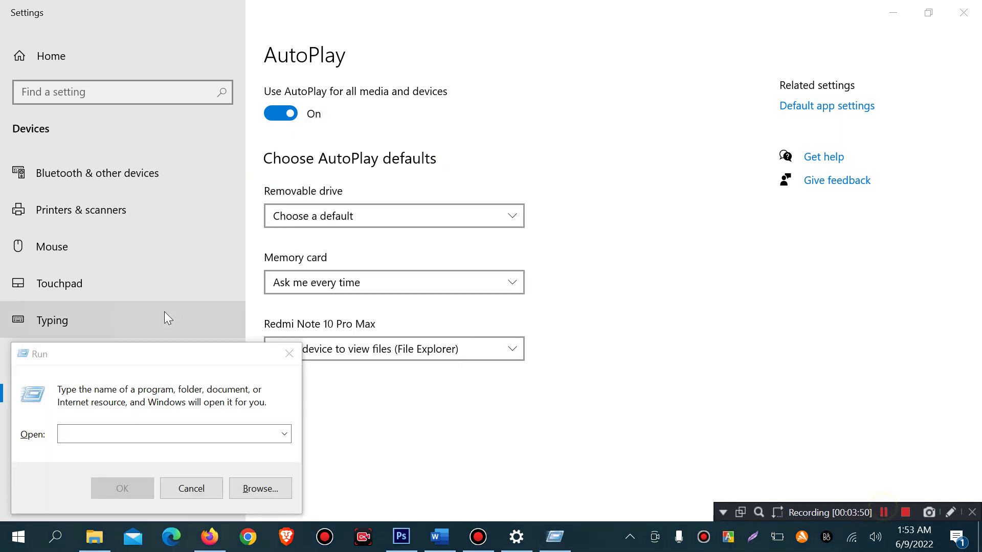
pyautogui.moveTo(128, 360); pyautogui.dragTo(433, 168)
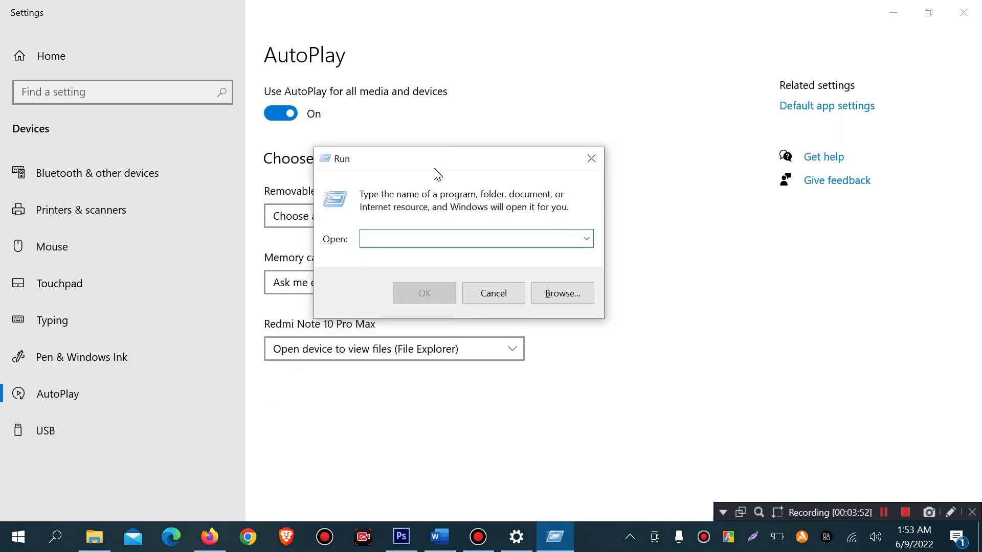
pyautogui.click(383, 237)
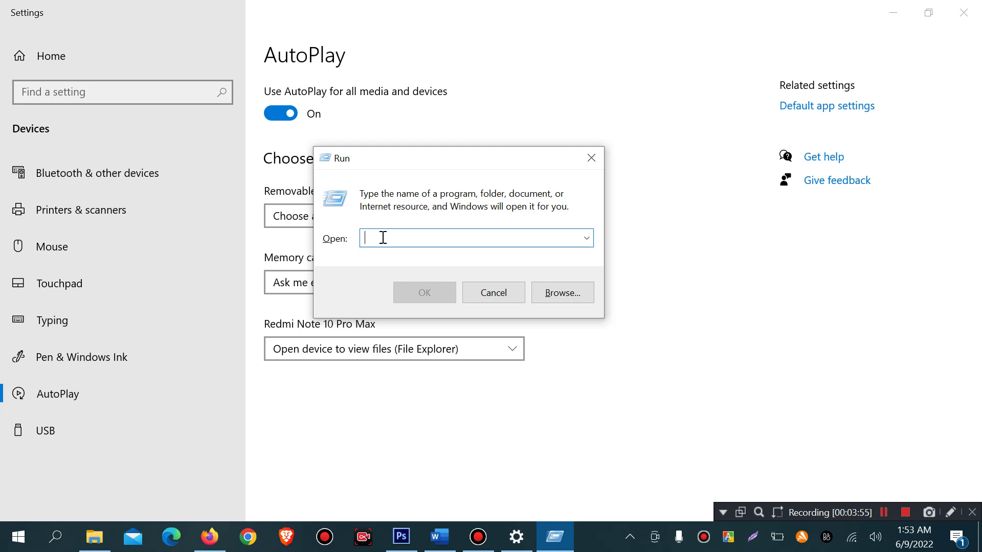
pyautogui.write('gp')
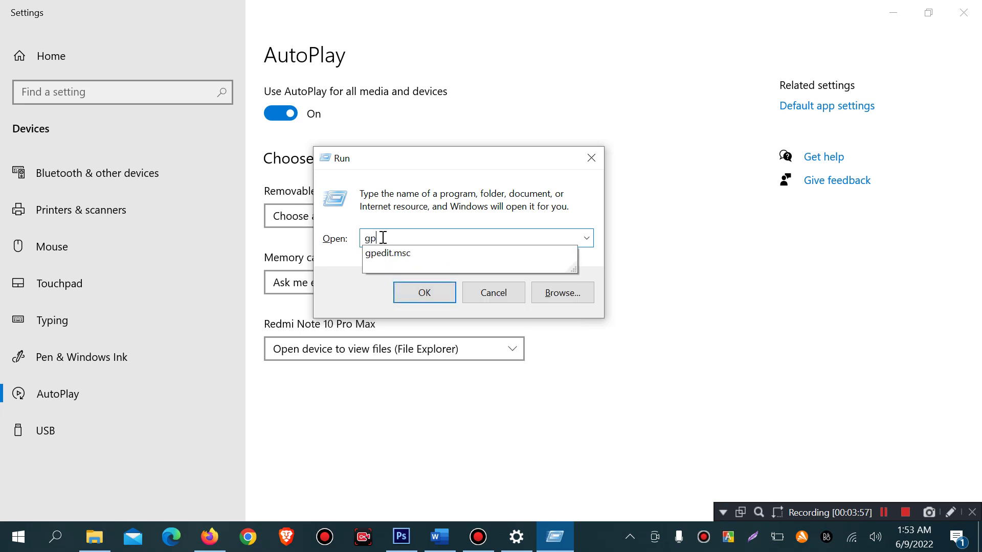
pyautogui.write('edit.msc')
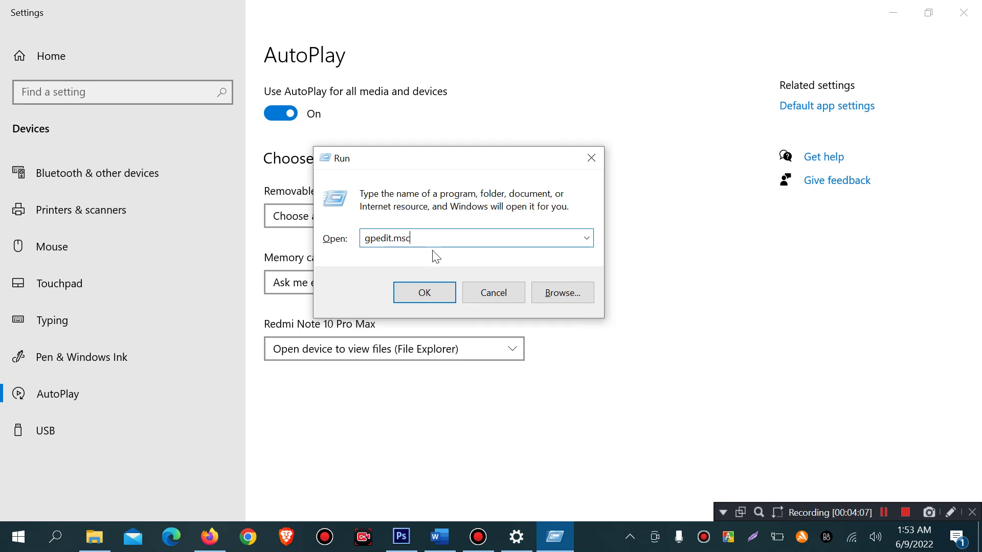
# Step: Launch the Local Group Policy Editor and position its window on screen
pyautogui.click(432, 295)
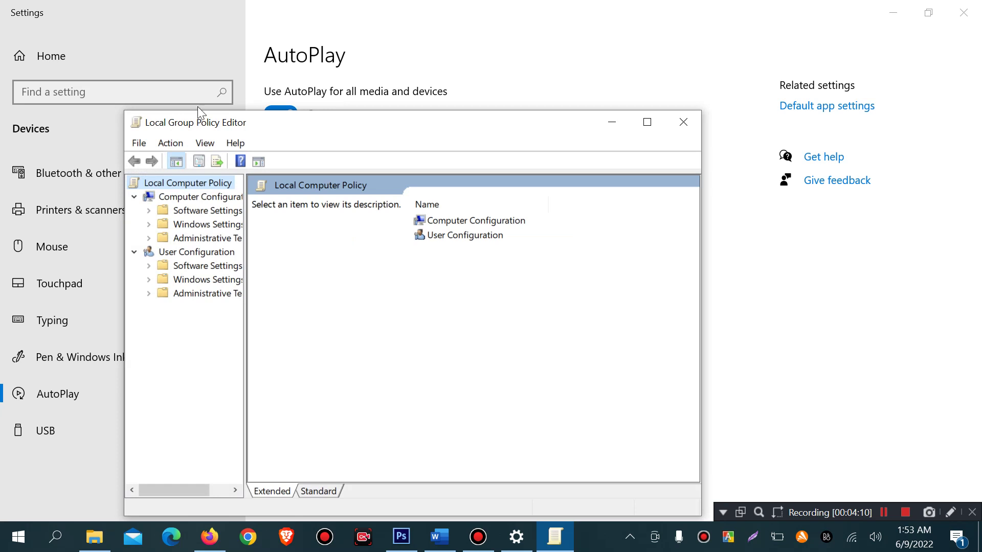
pyautogui.doubleClick(254, 125)
pyautogui.doubleClick(441, 8)
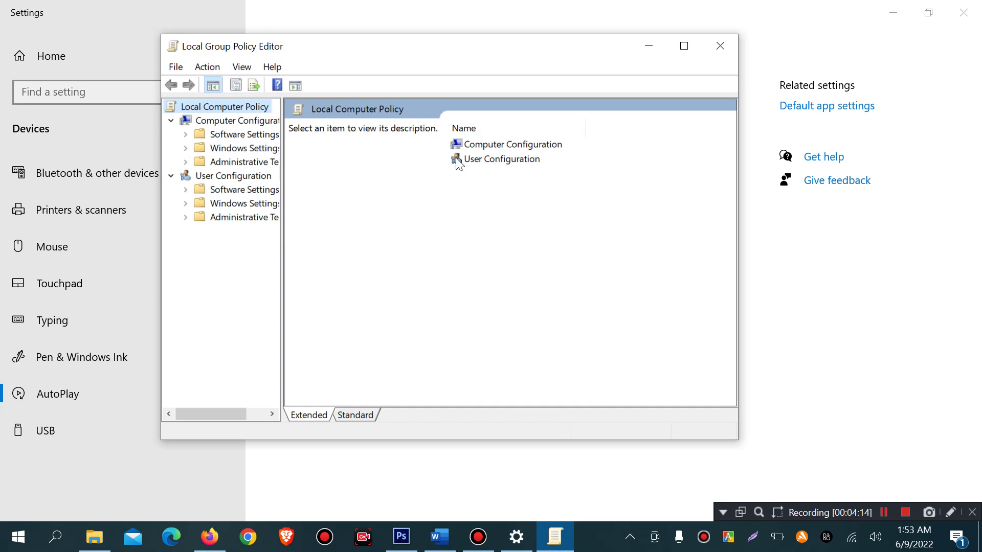
pyautogui.moveTo(399, 59); pyautogui.dragTo(449, 68)
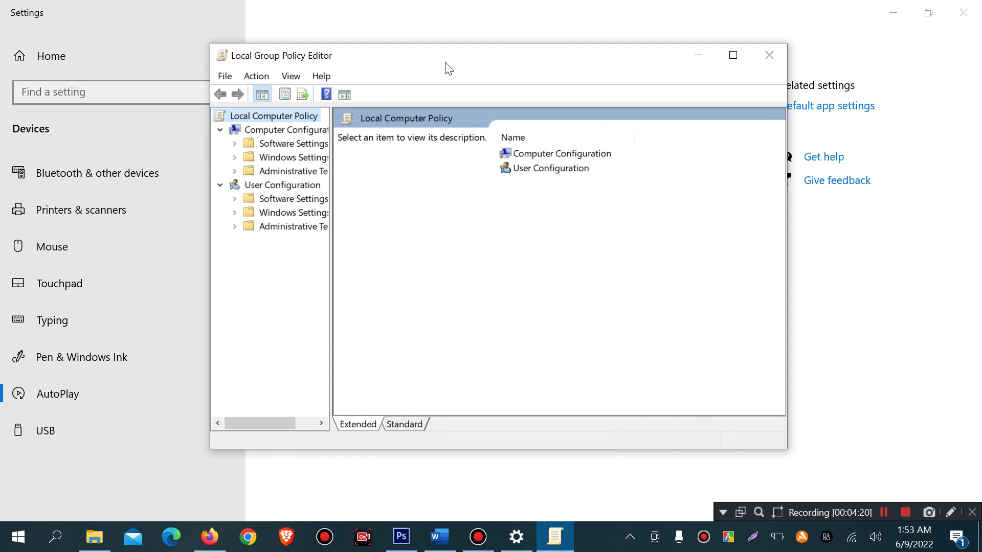
# Step: Show All Settings under User Configuration > Administrative Templates
pyautogui.doubleClick(284, 228)
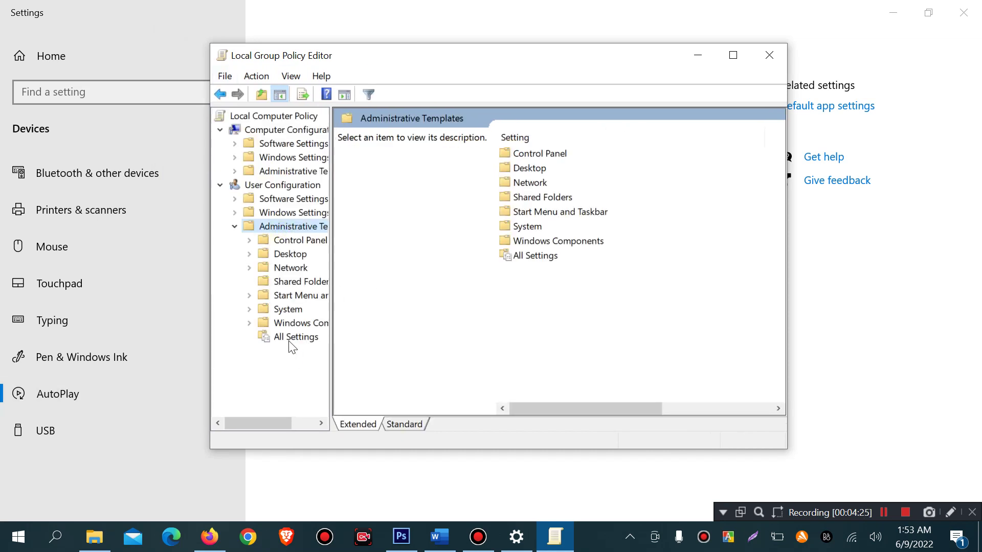
pyautogui.click(289, 338)
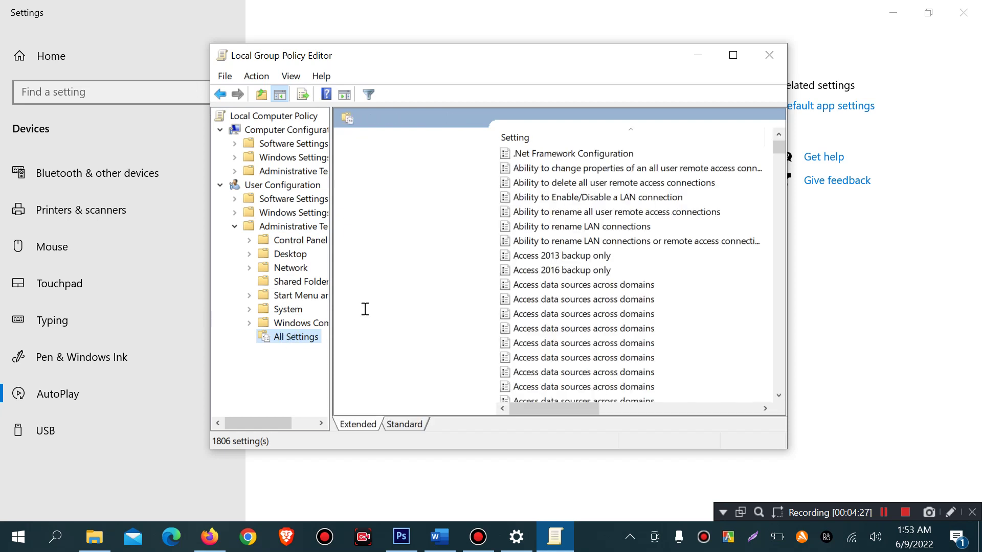
pyautogui.click(573, 256)
pyautogui.click(581, 197)
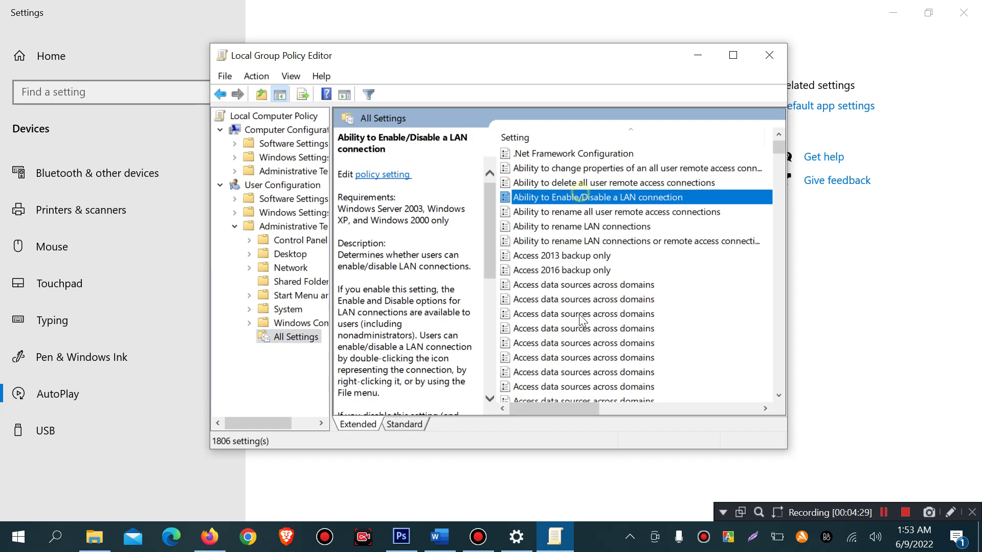
pyautogui.click(575, 255)
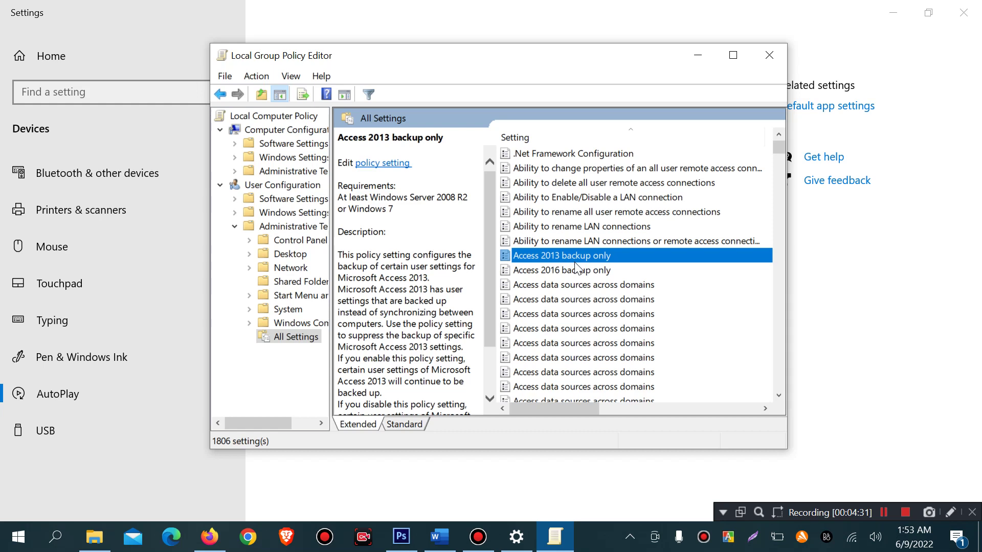
# Step: Jump to the 'tu' entries and select the Turn off Autoplay policy
pyautogui.write('tu')
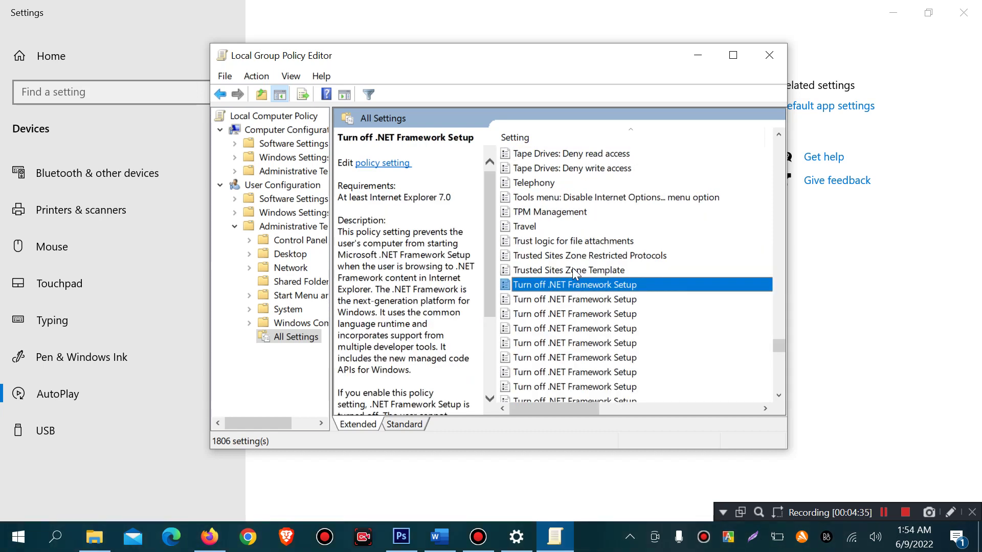
pyautogui.press('Down')
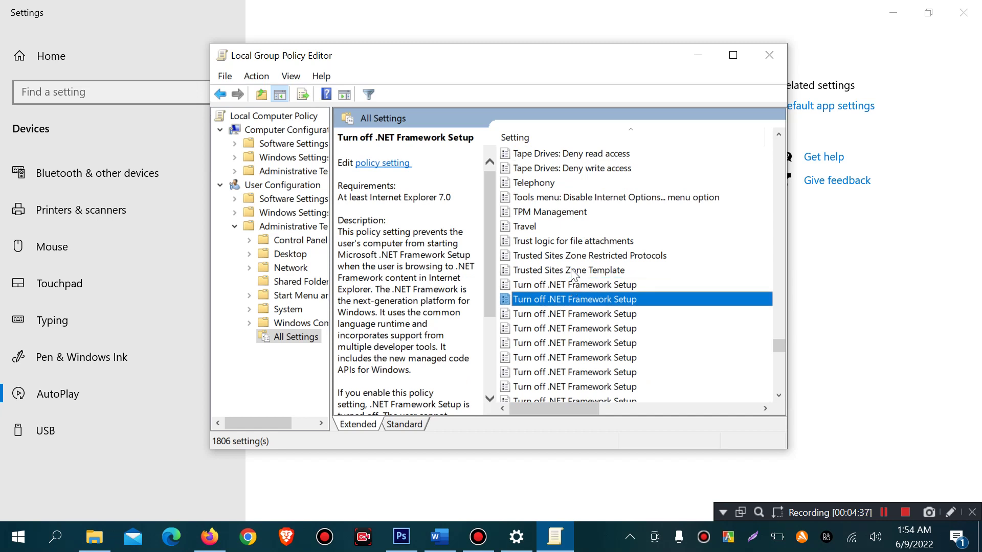
pyautogui.press('Down')
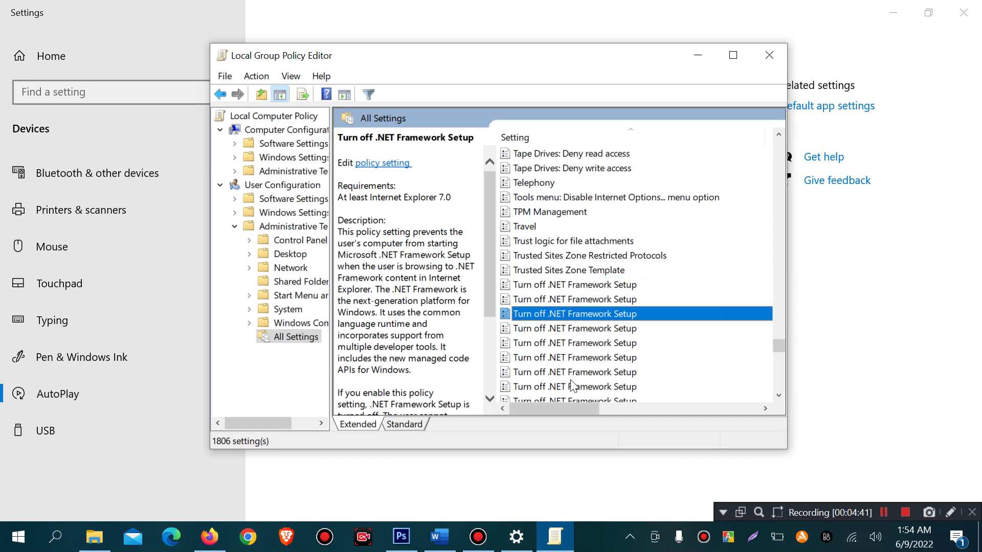
pyautogui.scroll(-7, 573, 323)
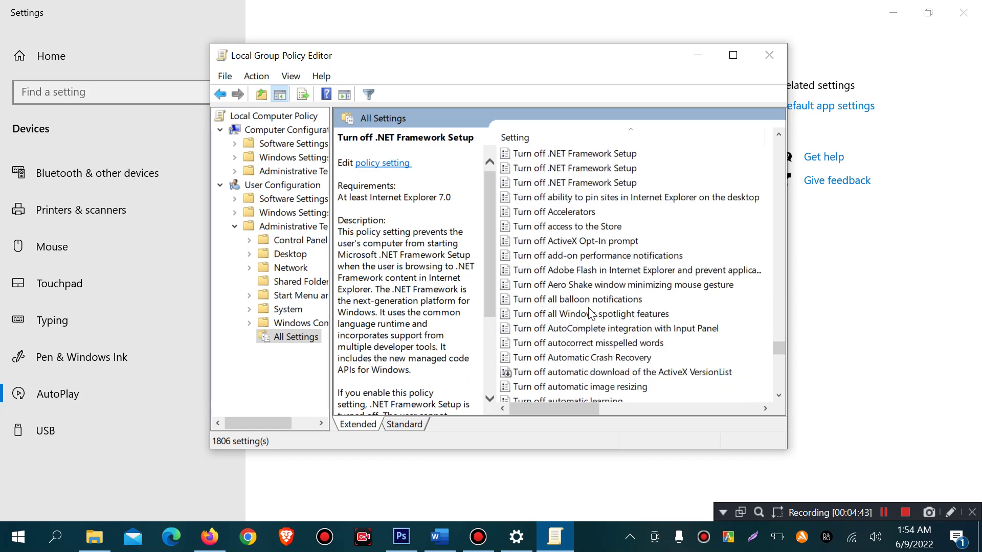
pyautogui.scroll(-1, 581, 333)
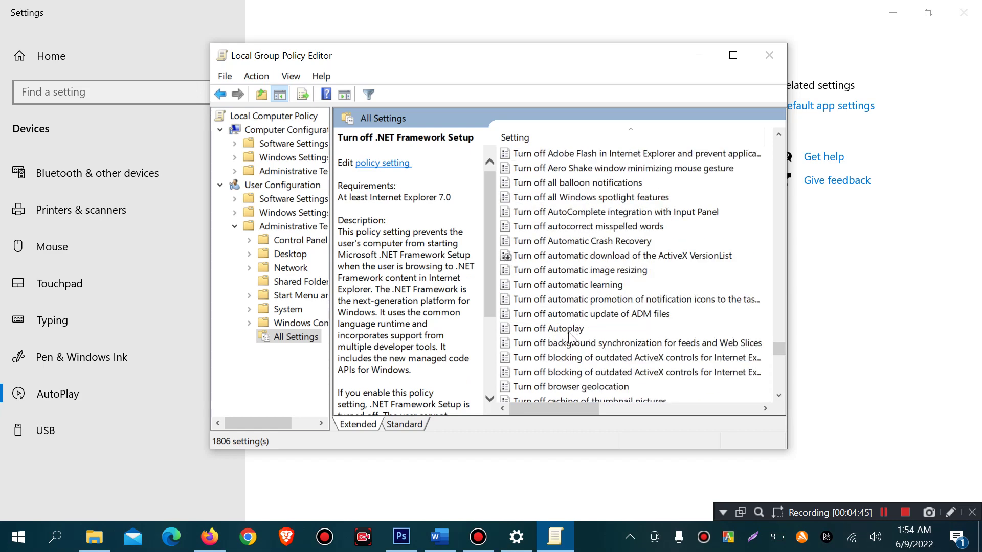
pyautogui.click(551, 332)
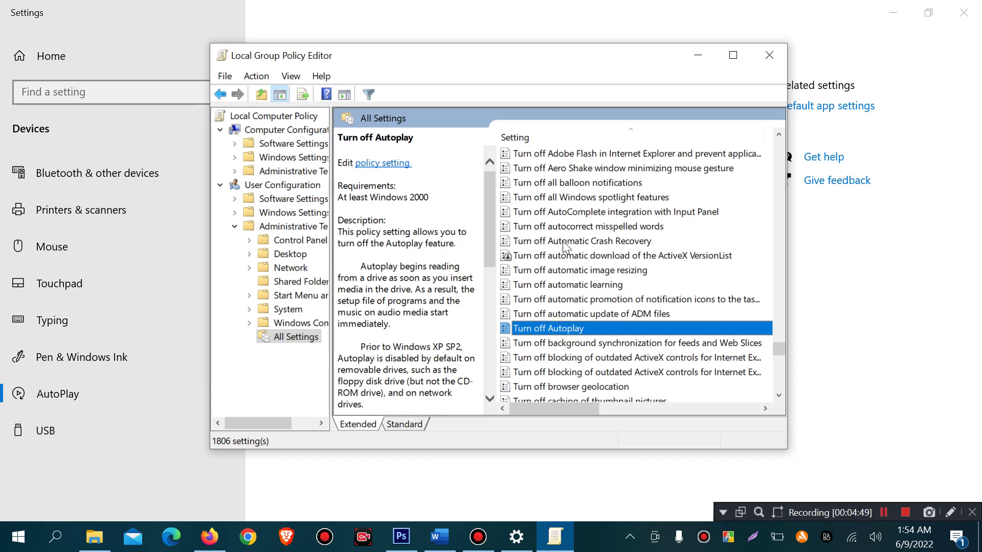
# Step: Enable the user Turn off Autoplay policy with 'All drives' and confirm with OK
pyautogui.doubleClick(552, 330)
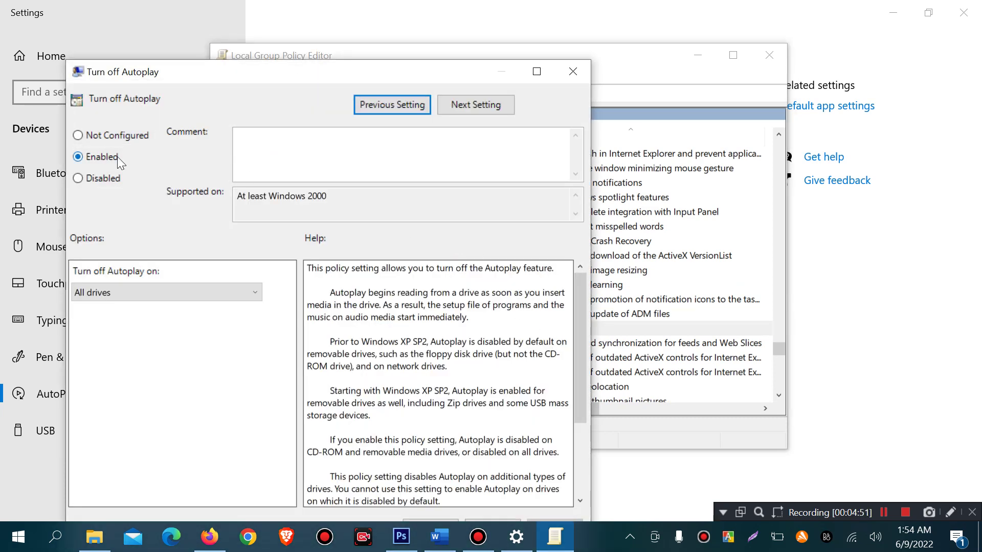
pyautogui.moveTo(191, 72); pyautogui.dragTo(288, 19)
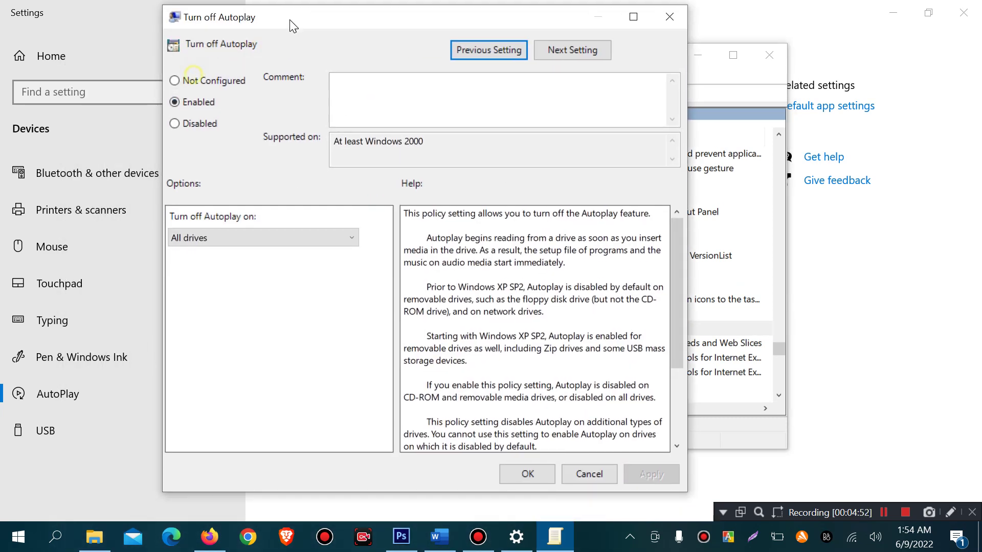
pyautogui.click(194, 240)
pyautogui.click(195, 241)
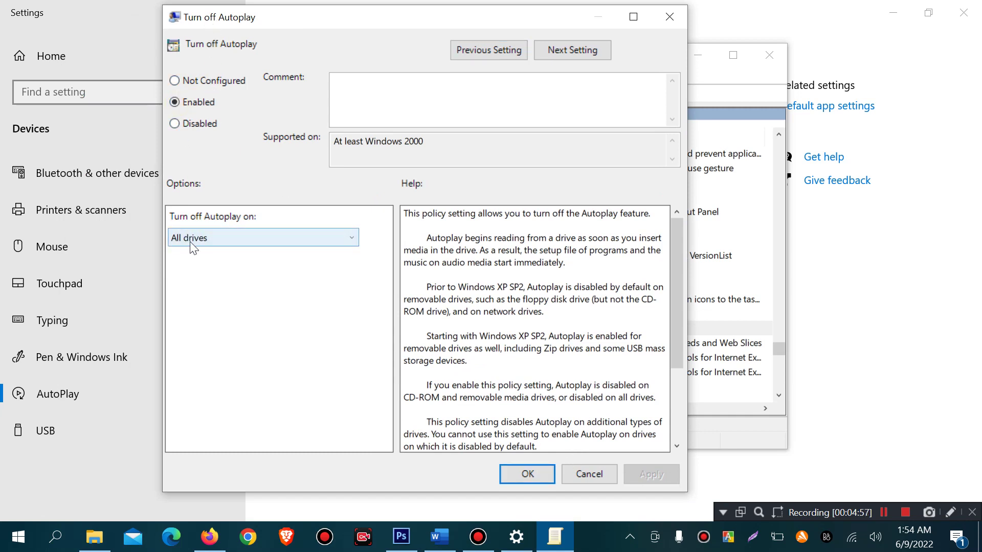
pyautogui.click(532, 476)
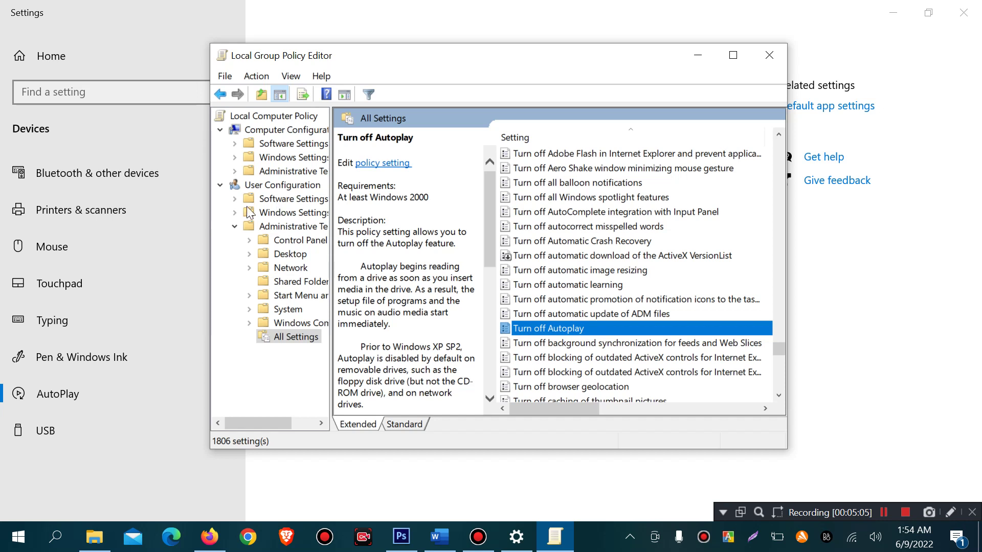
# Step: Open Computer Configuration > Administrative Templates > All Settings and jump to the 'tu' entries
pyautogui.click(275, 172)
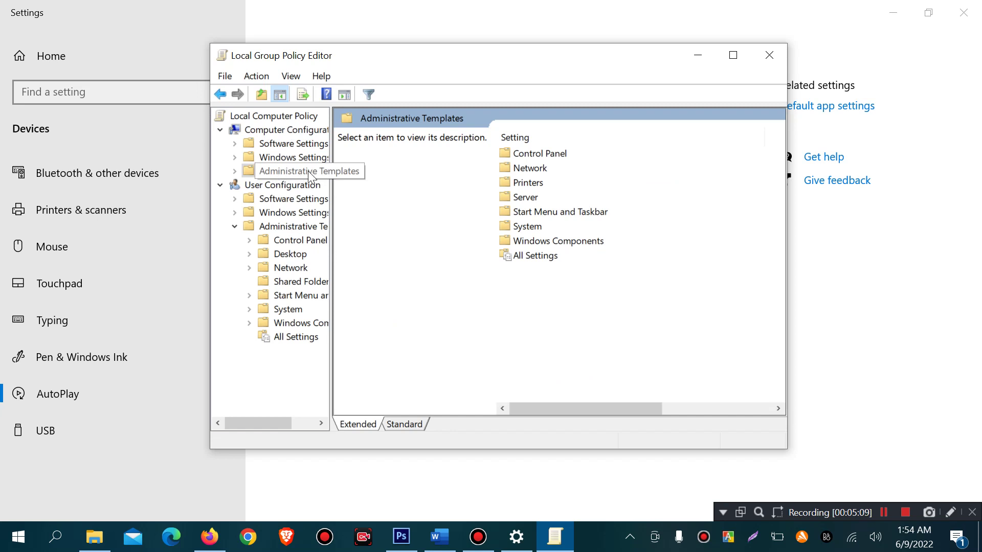
pyautogui.doubleClick(537, 256)
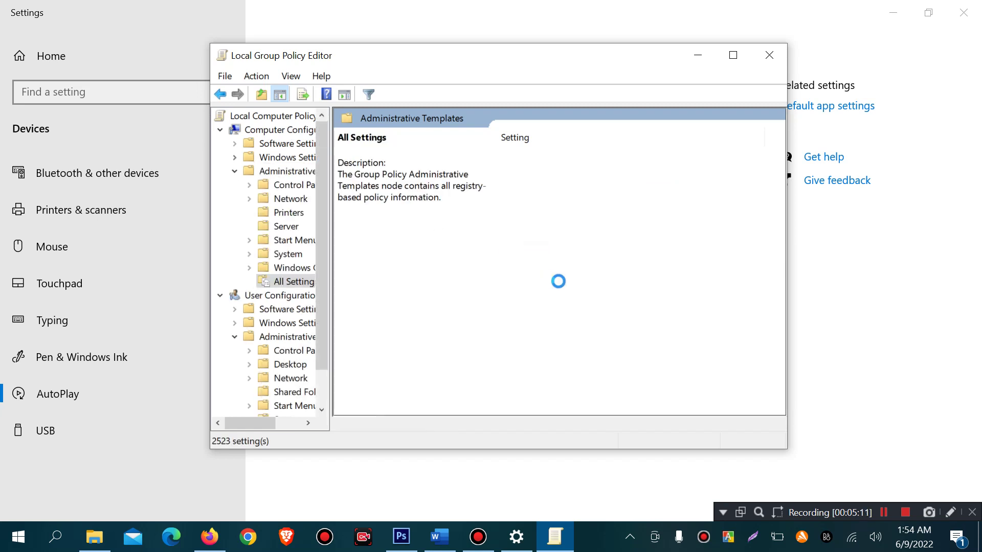
pyautogui.click(548, 271)
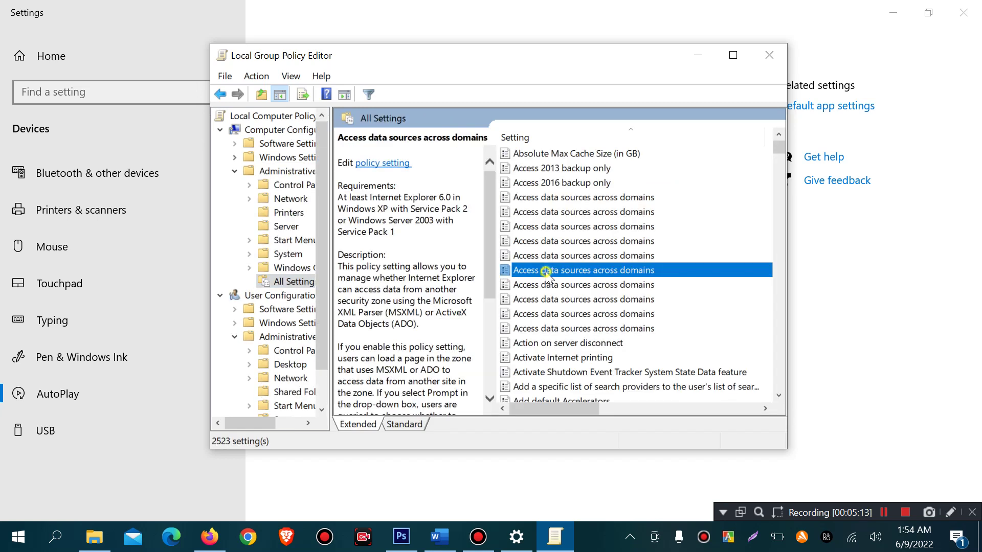
pyautogui.press('t')
pyautogui.press('u')
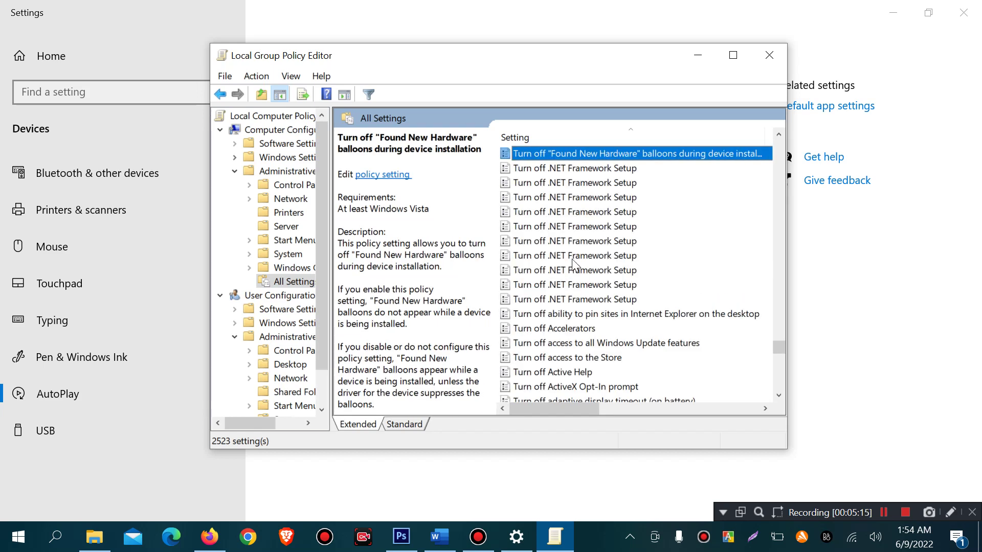
pyautogui.scroll(-4, 573, 257)
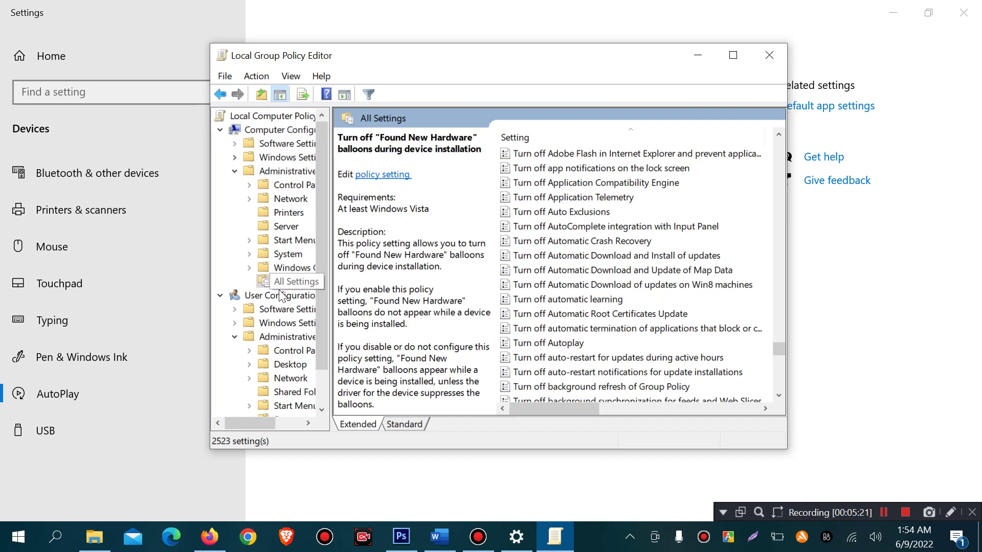
# Step: Enable the computer Turn off Autoplay policy for 'All drives' and confirm with OK
pyautogui.doubleClick(562, 347)
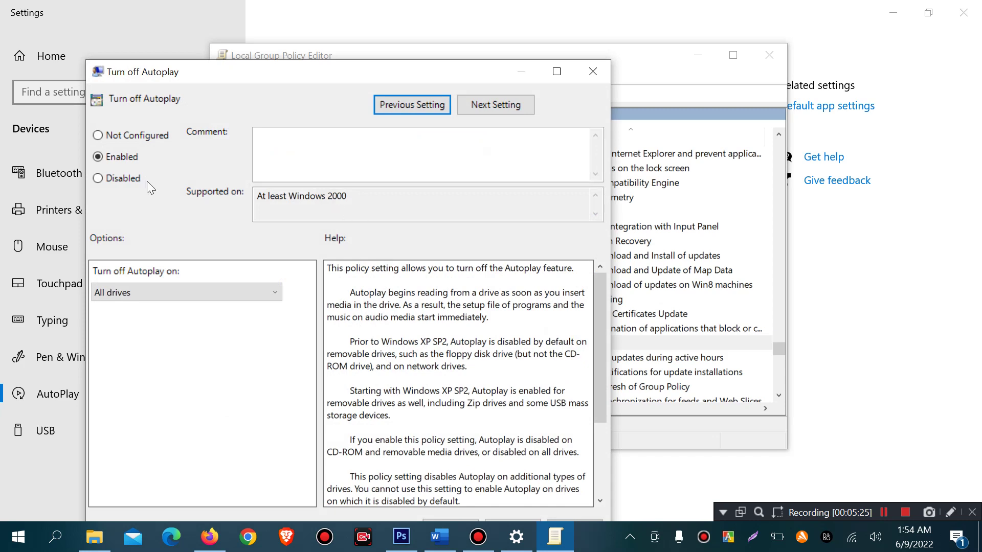
pyautogui.click(119, 293)
pyautogui.click(118, 293)
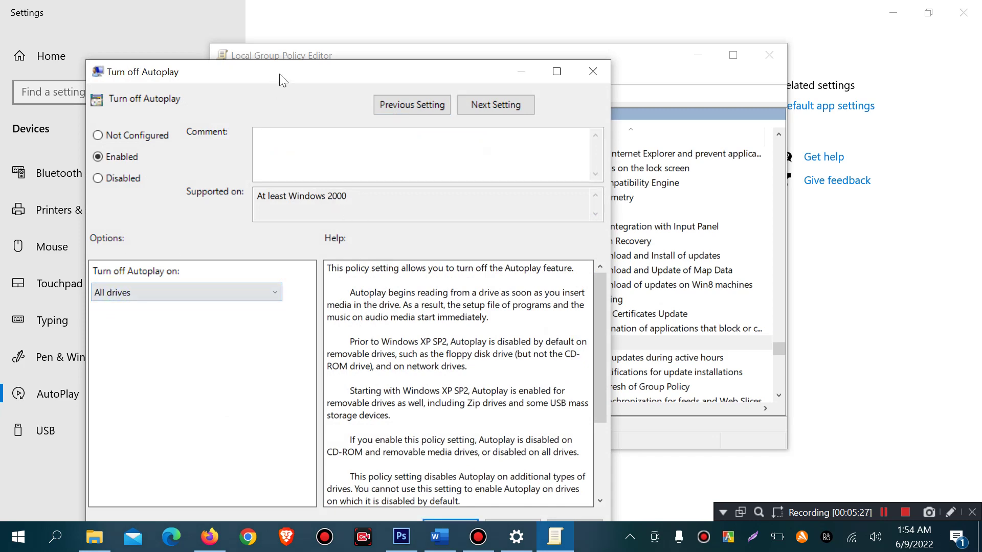
pyautogui.moveTo(279, 74); pyautogui.dragTo(309, 35)
pyautogui.click(498, 494)
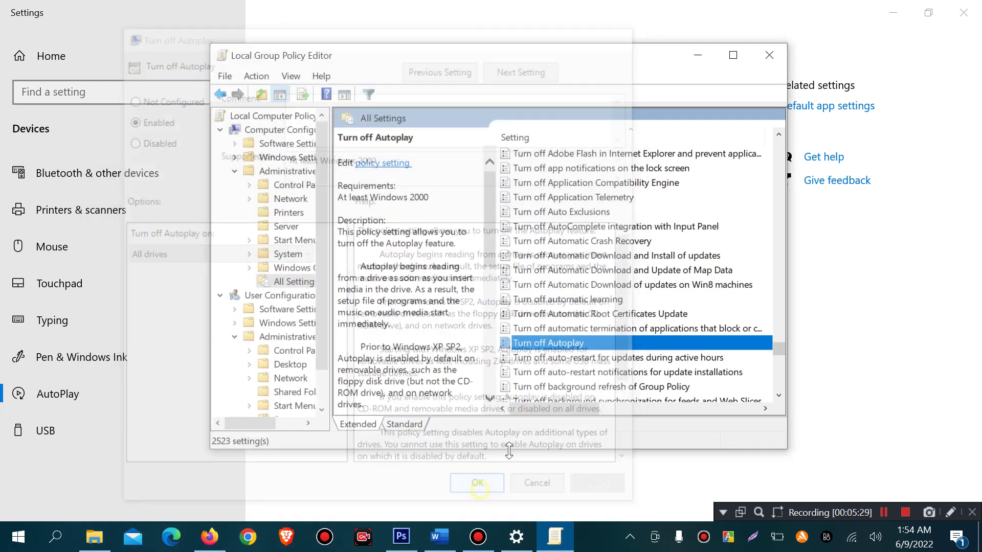